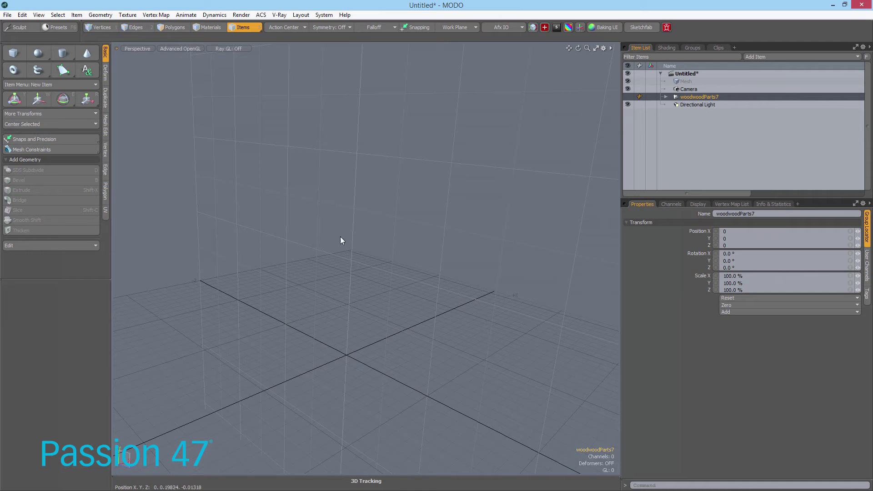
Step: Add a default sphere mesh item at the scene origin
left_click_drag(362, 336, 473, 333, "alt")
left_click_drag(346, 373, 385, 370, "ctrl+alt")
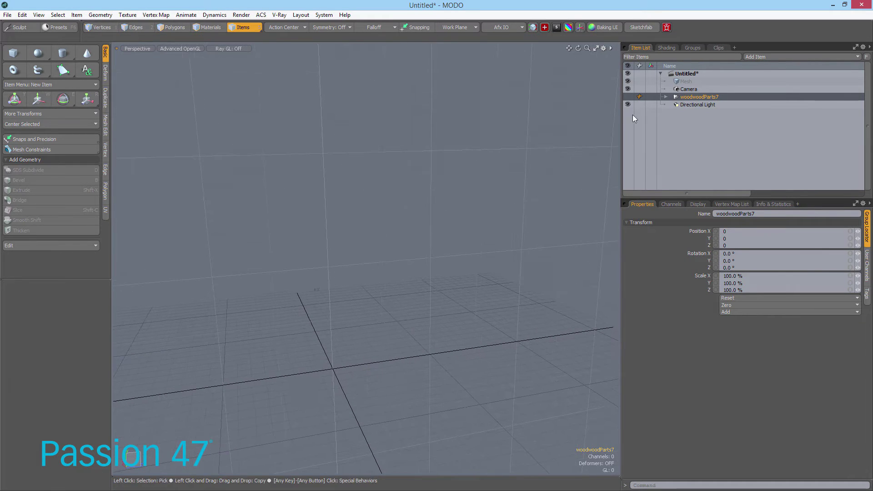
key("shift")
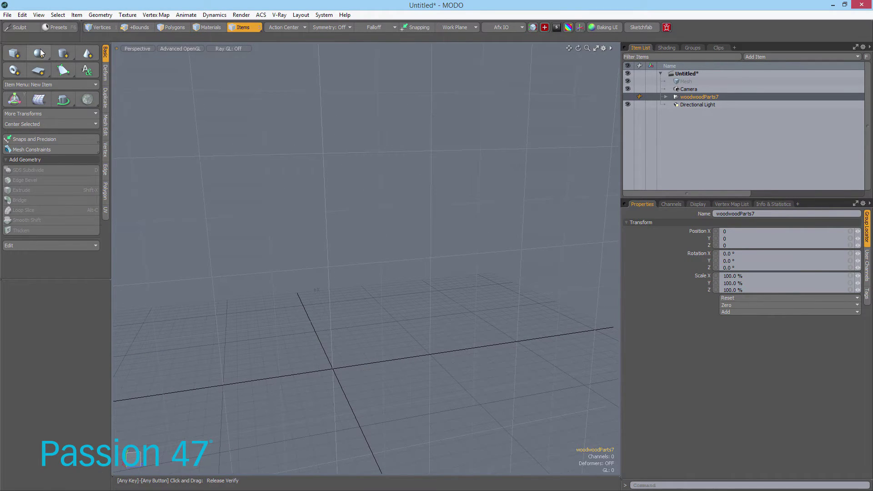
left_click(40, 53, "ctrl")
left_click_drag(374, 238, 302, 230, "ctrl+alt")
left_click_drag(317, 260, 296, 229, "alt")
mouse_move(353, 236)
left_mouse_down("alt+shift")
mouse_move(318, 244)
mouse_move(343, 263)
mouse_move(250, 296)
mouse_move(312, 250)
mouse_move(256, 232)
mouse_move(224, 262)
mouse_move(302, 189)
mouse_move(431, 248)
left_mouse_up("alt+shift")
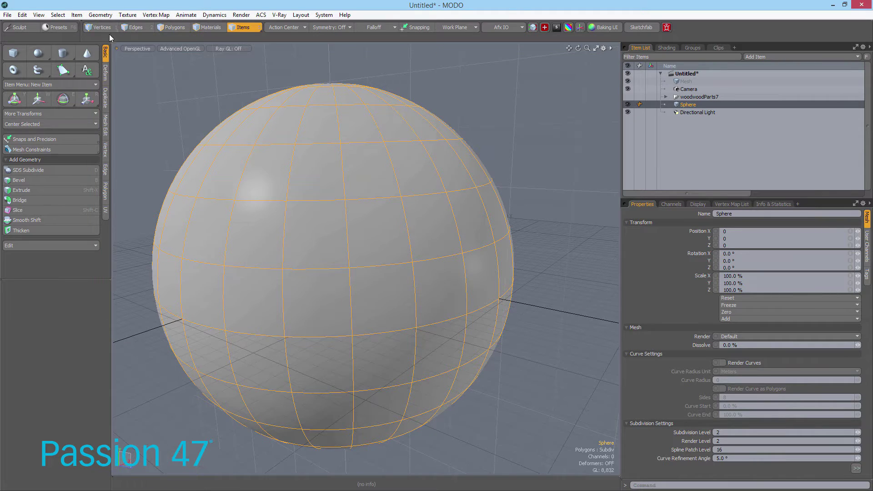
Step: Select components of the sphere in vertex, edge and polygon modes, ending with the polygon selection cleared
left_click(107, 28)
mouse_move(432, 91)
right_mouse_down()
mouse_move(150, 437)
mouse_move(412, 55)
mouse_move(183, 127)
mouse_move(450, 123)
right_mouse_up()
left_click(135, 28)
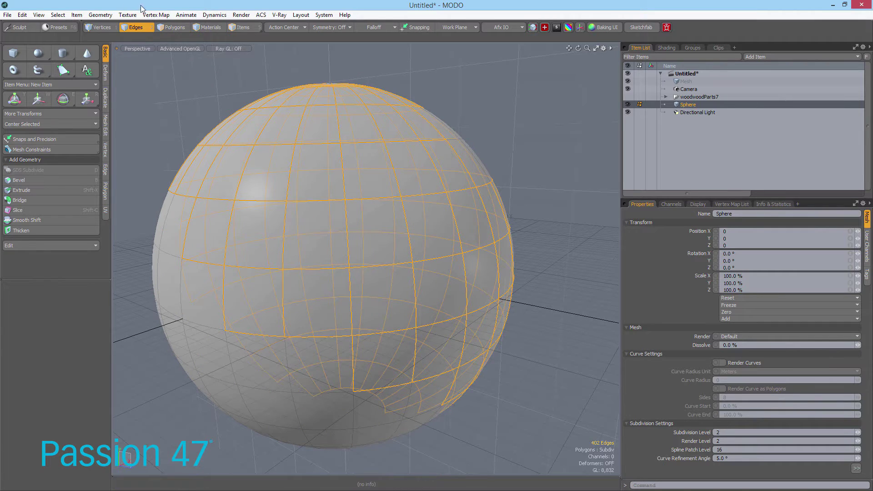
key("3")
mouse_move(280, 136)
left_mouse_down()
mouse_move(408, 245)
mouse_move(347, 296)
mouse_move(312, 247)
mouse_move(266, 232)
left_mouse_up()
left_click(237, 96)
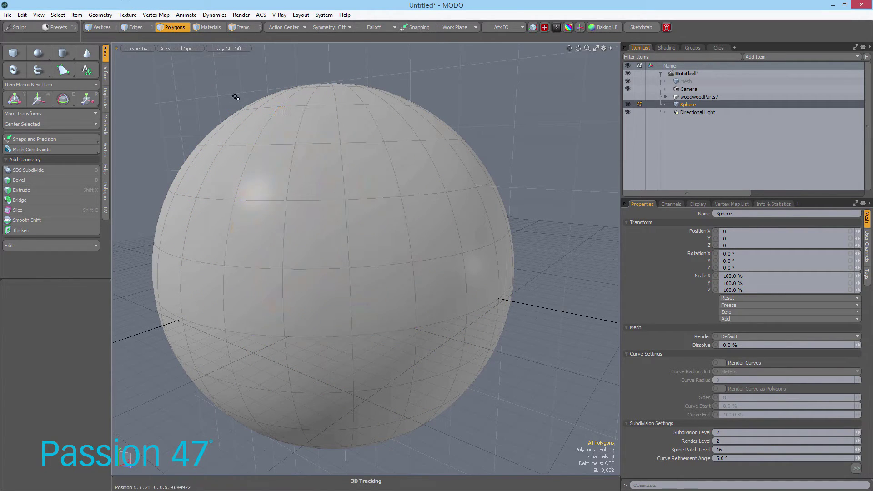
Step: Return to vertex mode and clear the sphere's vertex selection
left_click(97, 26)
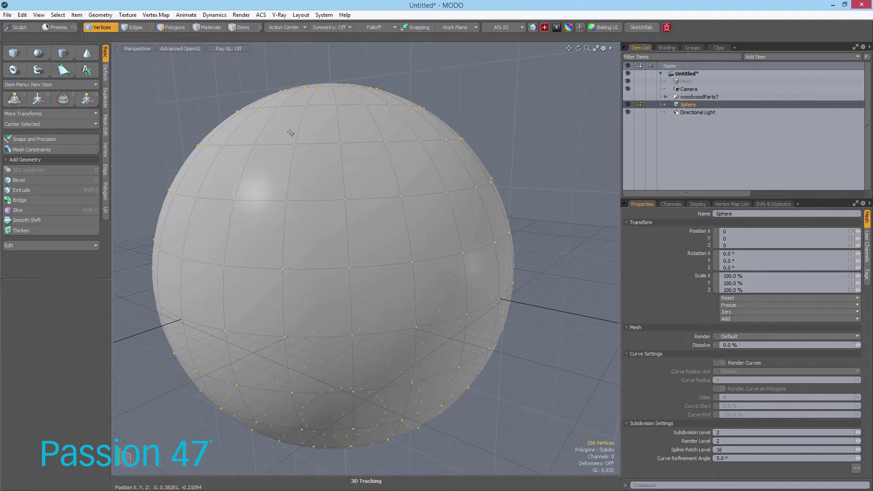
left_click_drag(296, 132, 223, 127)
left_click_drag(336, 171, 530, 149, "alt")
left_click_drag(291, 205, 350, 218, "alt")
mouse_move(327, 151)
right_mouse_down()
mouse_move(352, 213)
mouse_move(258, 125)
mouse_move(316, 150)
right_mouse_up()
left_click(424, 131)
Step: Select the vertices surrounding one polygon on the upper front of the sphere
left_click_drag(425, 130, 342, 136, "alt")
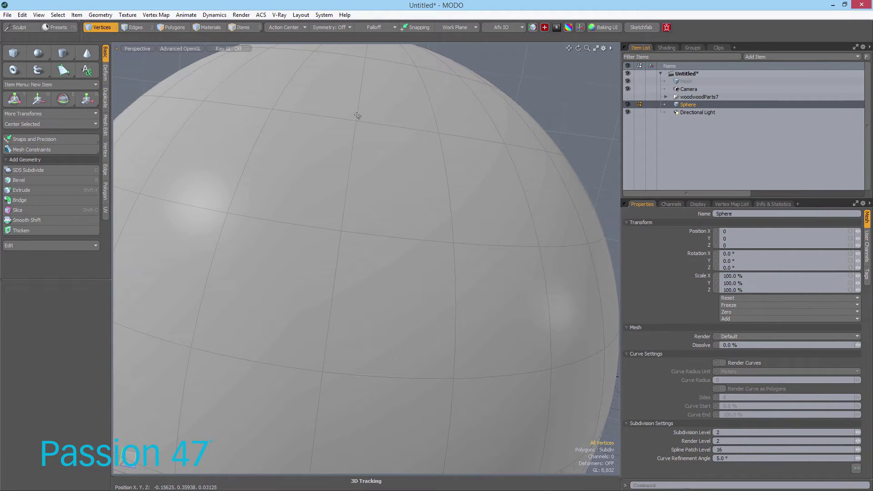
left_click_drag(346, 129, 357, 114, "alt")
mouse_move(356, 114)
right_mouse_down()
mouse_move(166, 183)
mouse_move(358, 114)
right_mouse_up()
left_click_drag(276, 169, 279, 189, "alt")
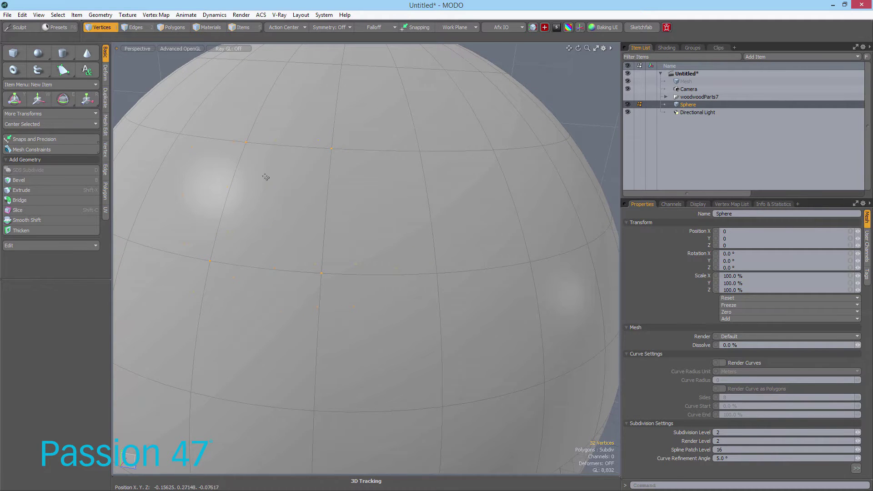
Step: Select the four edges bounding a single polygon on the upper front of the sphere
left_click(138, 28)
left_click(264, 166)
left_click(283, 145)
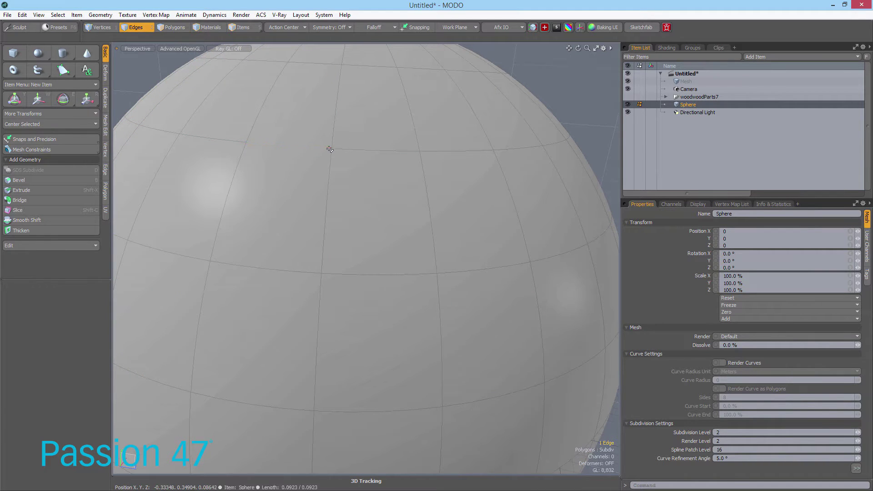
left_click(229, 198)
left_click(230, 199)
left_click(328, 149, "shift")
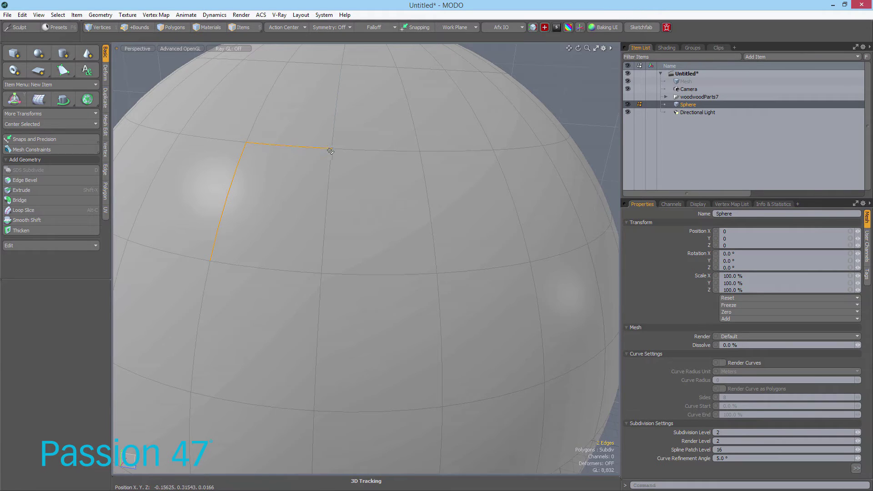
left_click(308, 272, "shift")
left_click(327, 249, "shift")
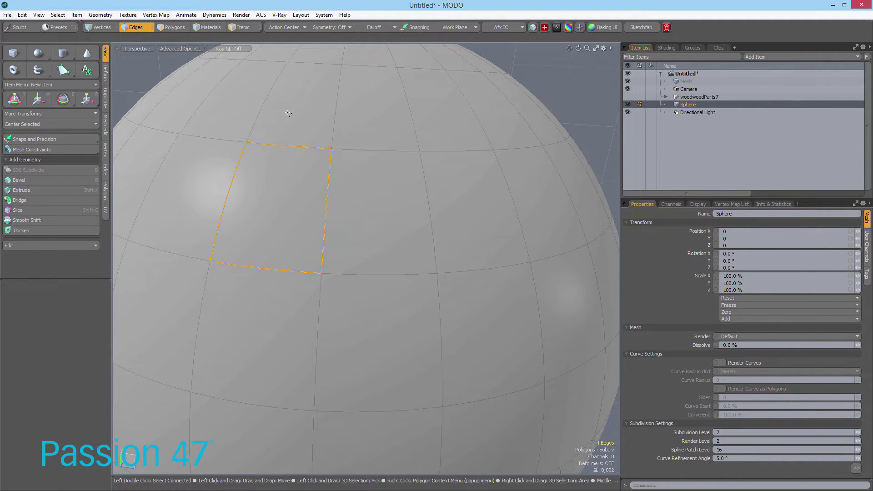
Step: Select all of the sphere's vertices in vertex mode and add a new empty mesh item
left_click(38, 53)
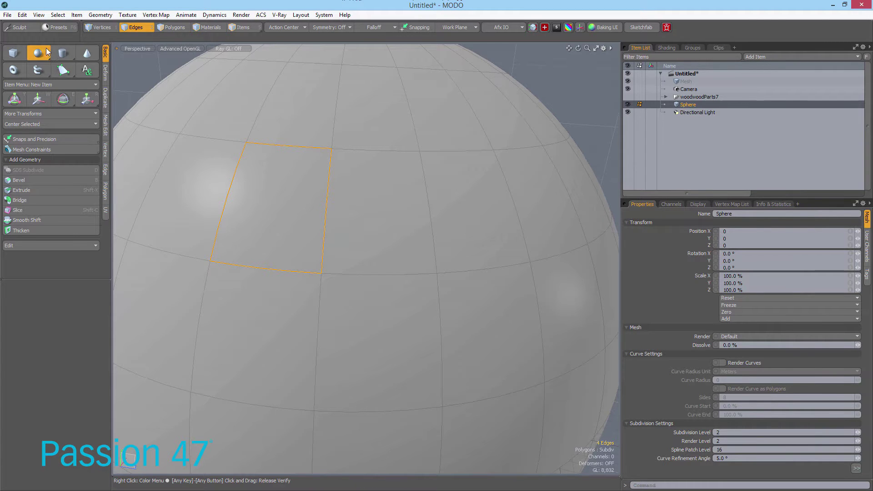
left_click(99, 27)
scroll(283, 133, "down", 5)
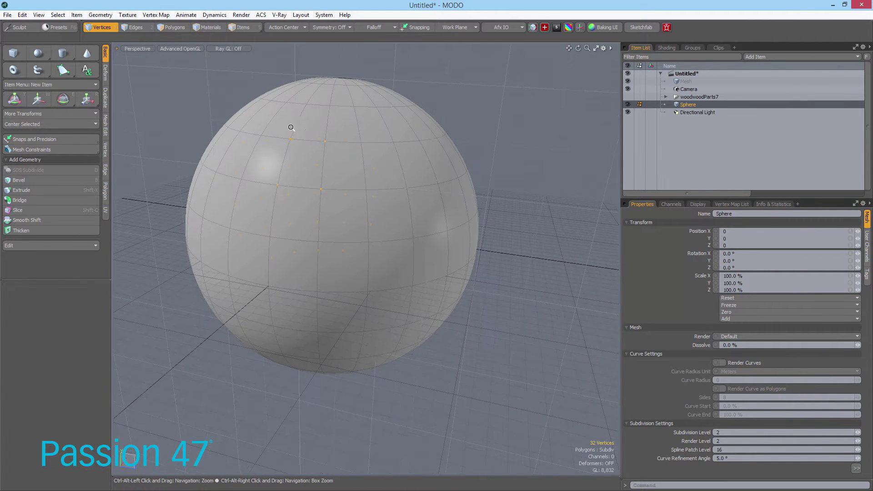
left_click_drag(305, 184, 273, 162, "alt")
mouse_move(397, 79)
right_mouse_down()
mouse_move(285, 77)
mouse_move(310, 459)
mouse_move(397, 78)
right_mouse_up()
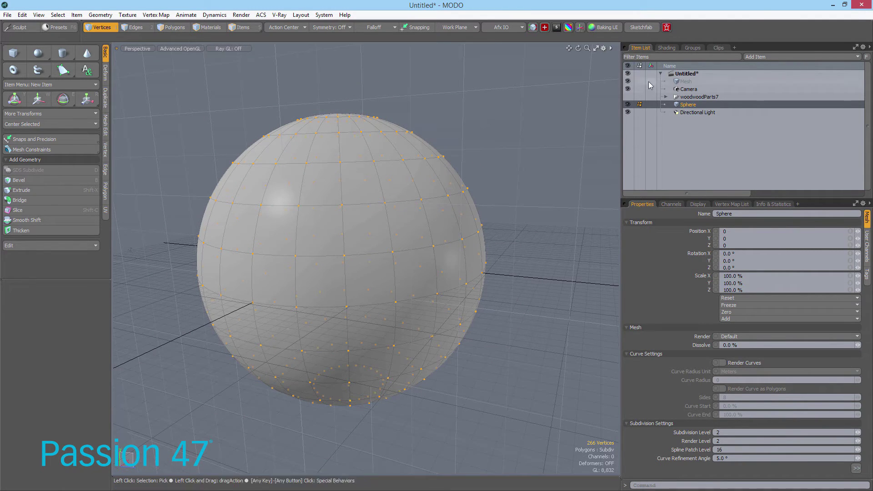
key("n")
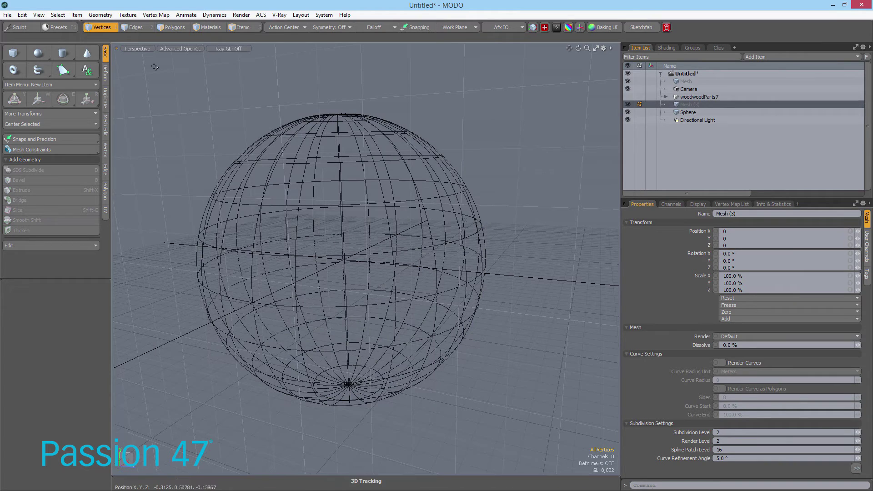
Step: Make the Sphere item active, select all of its connected polygons and clear the selection
left_click(688, 112)
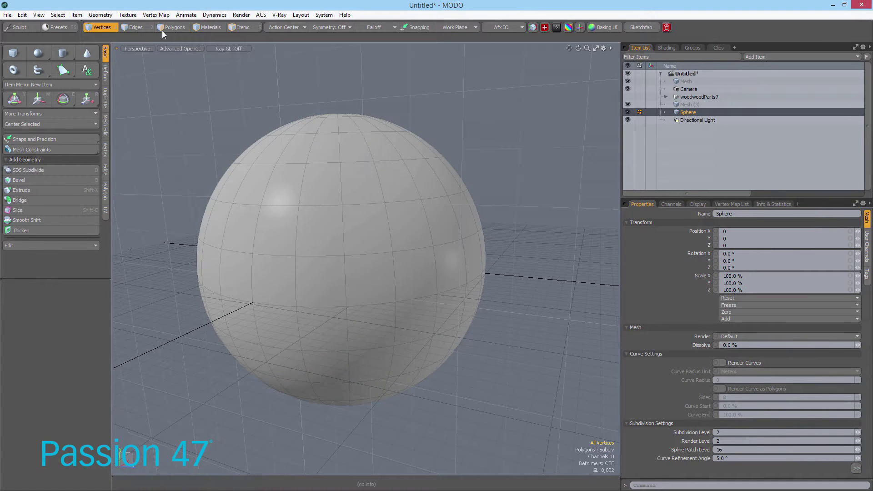
left_click_drag(219, 80, 266, 82, "alt")
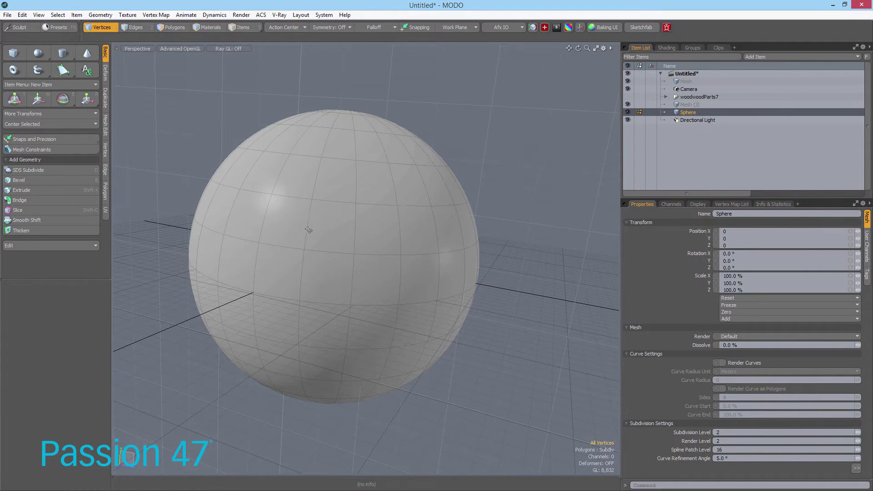
left_click(176, 27)
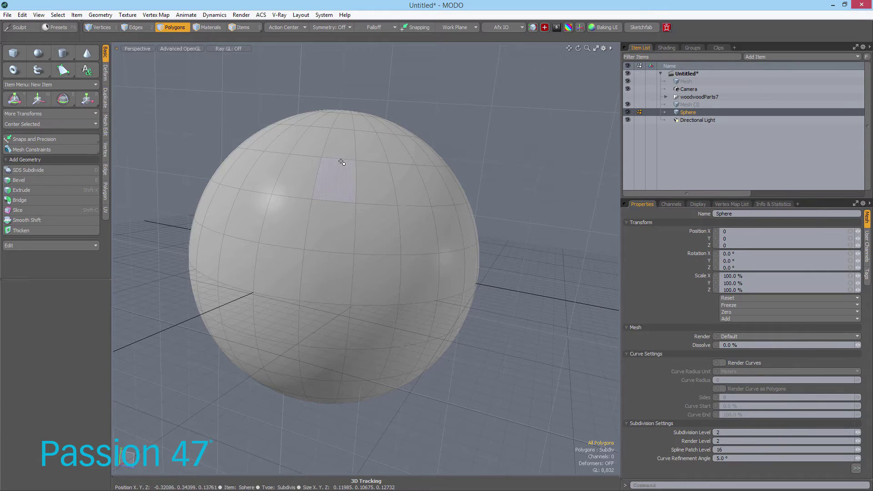
double_click(346, 167)
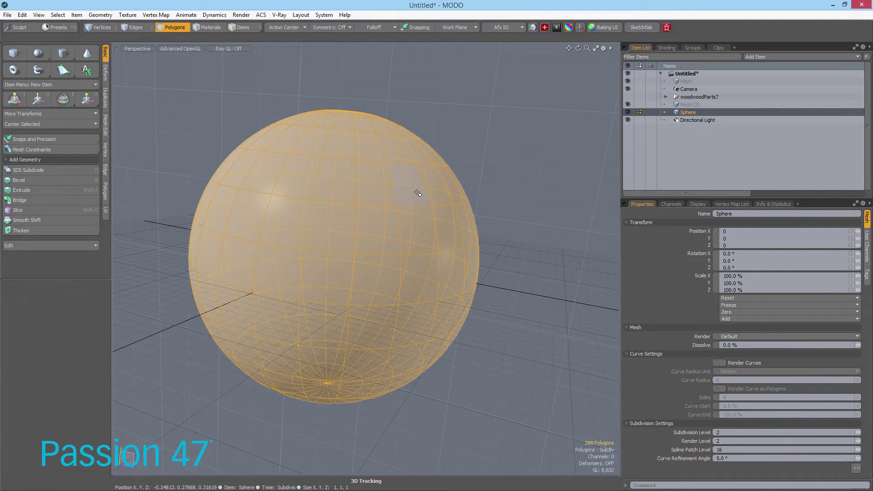
left_click(300, 79)
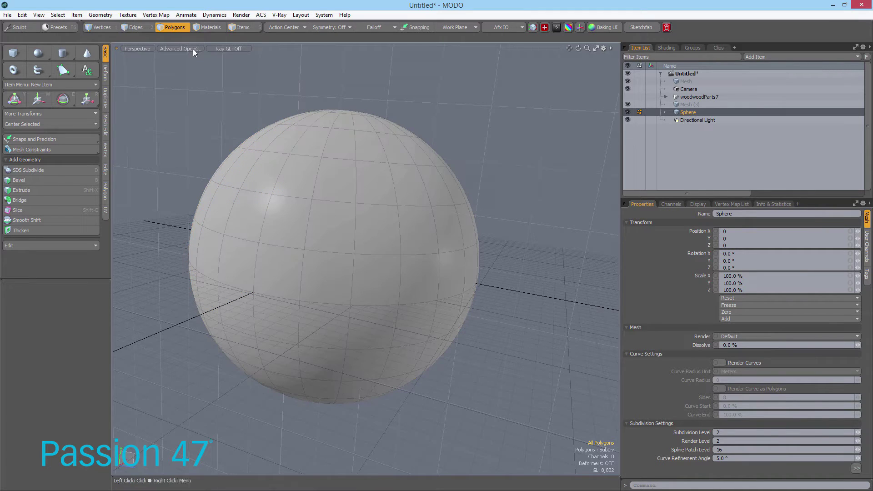
Step: Select all vertices of the sphere and copy them into the new empty mesh item
left_click(111, 29)
mouse_move(413, 94)
right_mouse_down()
mouse_move(171, 89)
mouse_move(545, 283)
right_mouse_up()
right_click_drag(550, 207, 473, 109)
mouse_move(427, 200)
left_mouse_down("alt")
mouse_move(423, 173)
mouse_move(391, 249)
mouse_move(408, 385)
mouse_move(452, 236)
left_mouse_up("alt")
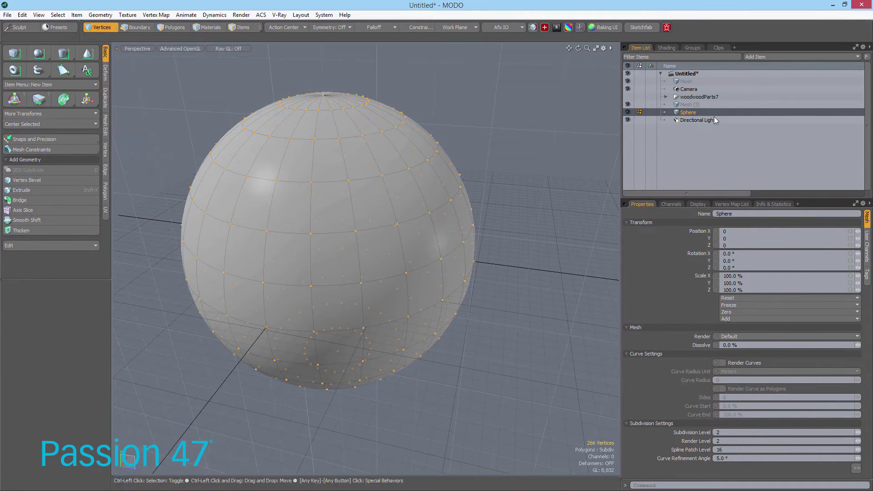
left_click(698, 104)
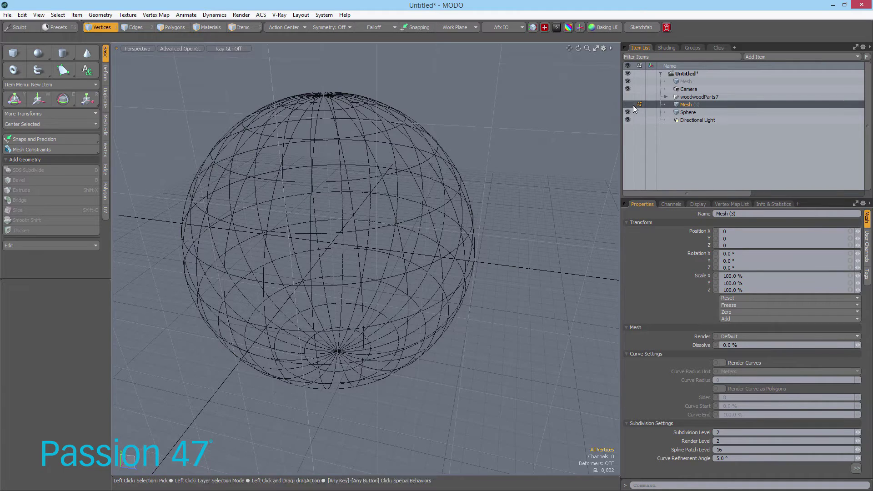
Step: Make the mesh holding the copied vertices active and select all of its vertices
left_click(683, 112)
mouse_move(395, 86)
left_mouse_down("alt")
mouse_move(429, 132)
mouse_move(391, 160)
mouse_move(354, 84)
left_mouse_up("alt")
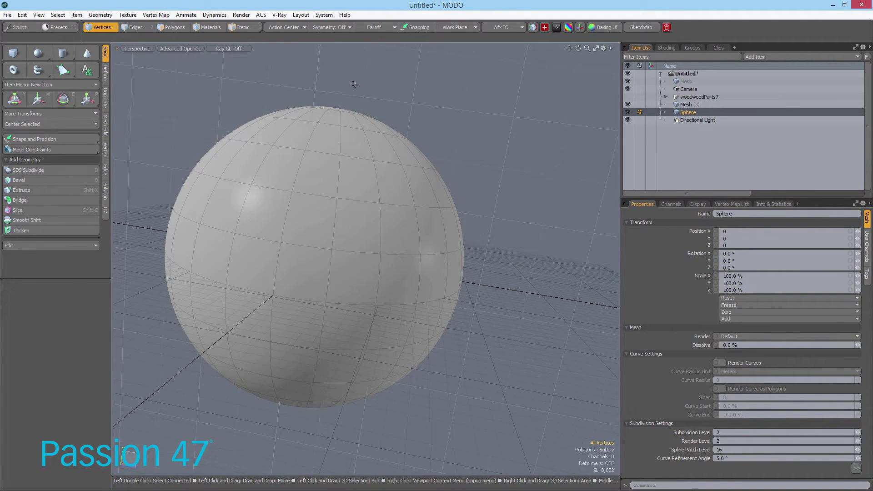
left_click(695, 105)
mouse_move(439, 77)
right_mouse_down()
mouse_move(302, 59)
mouse_move(318, 436)
mouse_move(470, 102)
right_mouse_up()
middle_click_drag(470, 102, 437, 260)
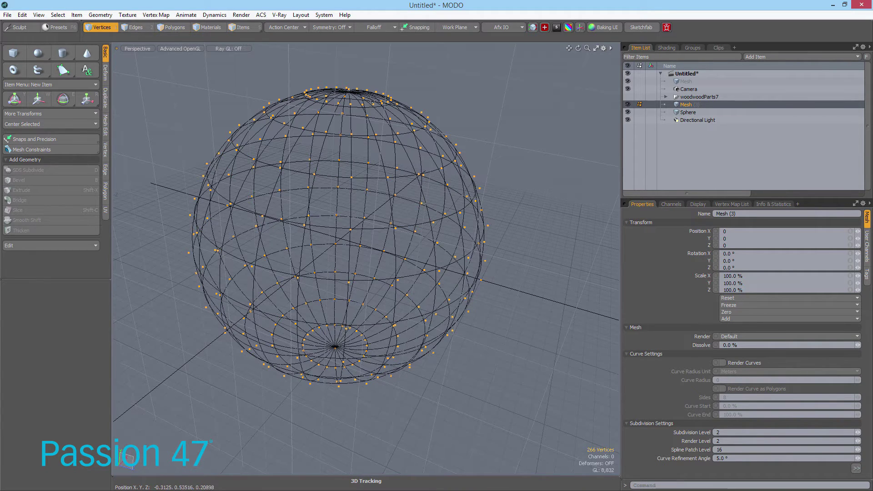
left_click_drag(346, 250, 378, 231, "alt")
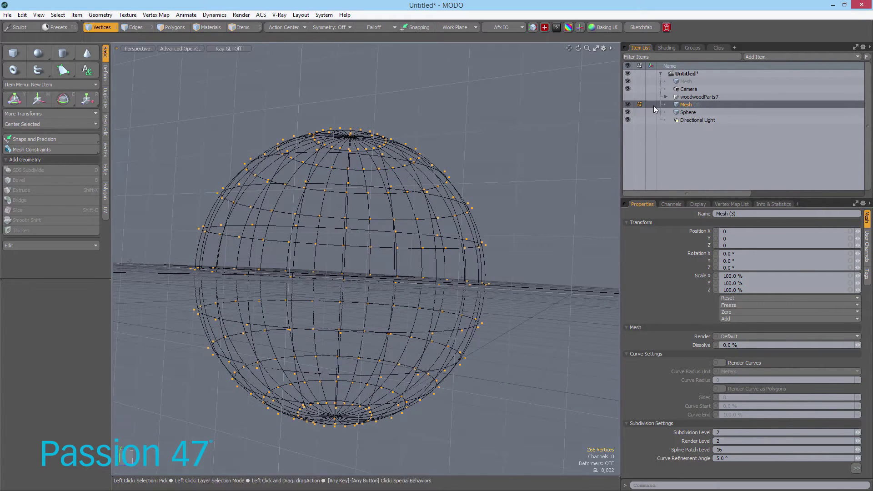
Step: Hide the Sphere item to examine the copied vertices on their own
left_click(628, 112)
left_click(628, 112)
left_click(628, 112)
mouse_move(600, 122)
left_mouse_down("alt")
mouse_move(558, 161)
mouse_move(583, 144)
left_mouse_up("alt")
key("Delete")
mouse_move(570, 118)
right_mouse_down()
mouse_move(351, 78)
mouse_move(572, 132)
mouse_move(570, 120)
right_mouse_up()
left_click_drag(361, 230, 341, 243, "alt")
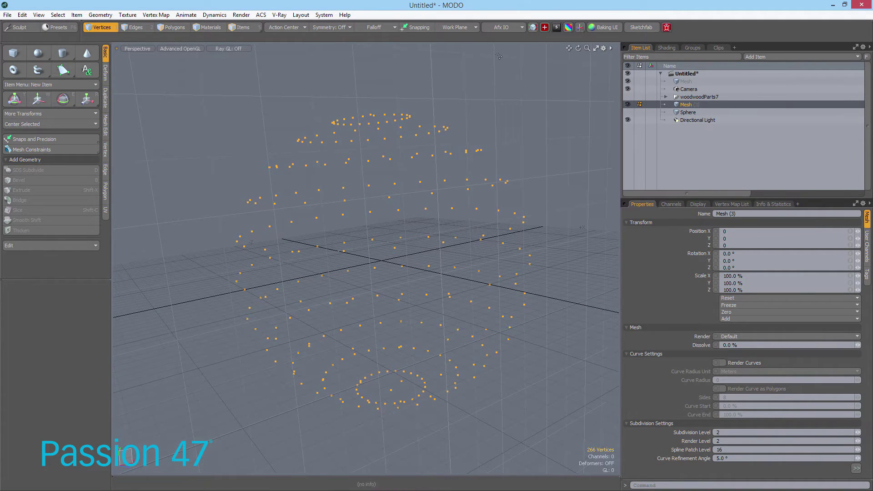
Step: Make the Sphere item active and turn its visibility back on
key("Delete")
left_click_drag(496, 102, 538, 105, "alt")
right_click_drag(518, 93, 448, 397)
left_click_drag(509, 182, 484, 198, "alt")
left_click(681, 113)
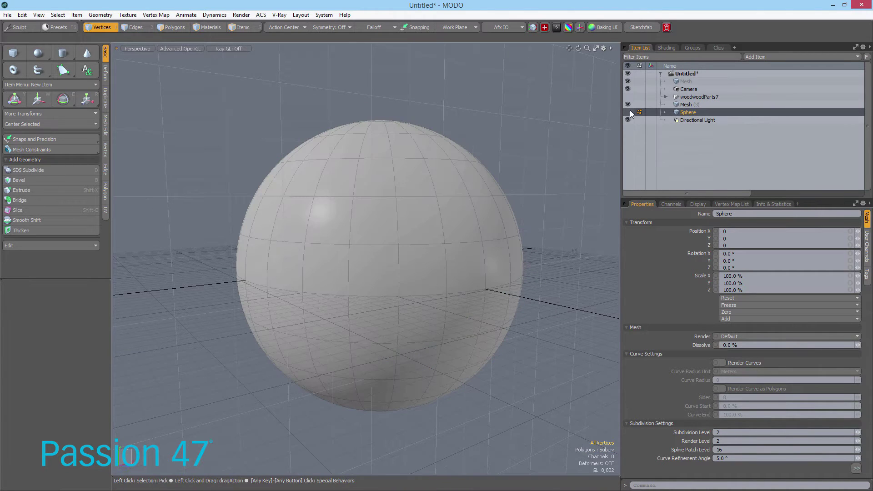
left_click_drag(436, 227, 417, 252, "alt")
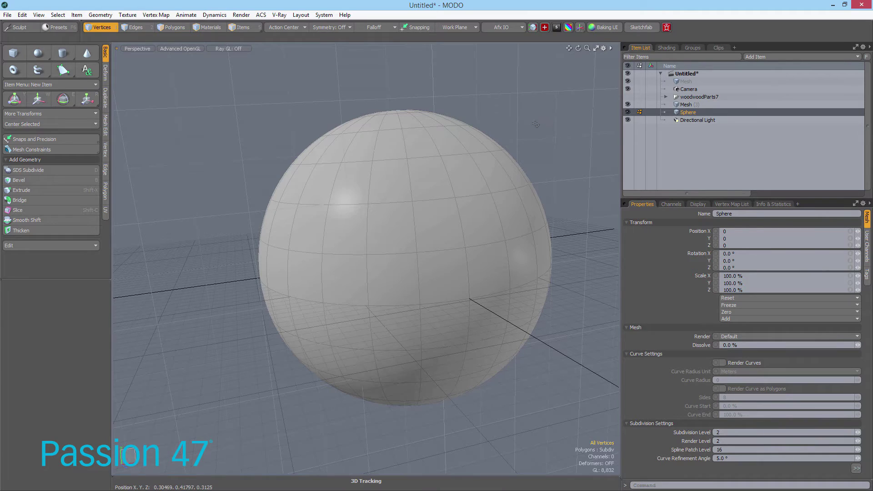
Step: Set the shading style of inactive meshes to Solid and make the copied-vertices mesh active
key("o")
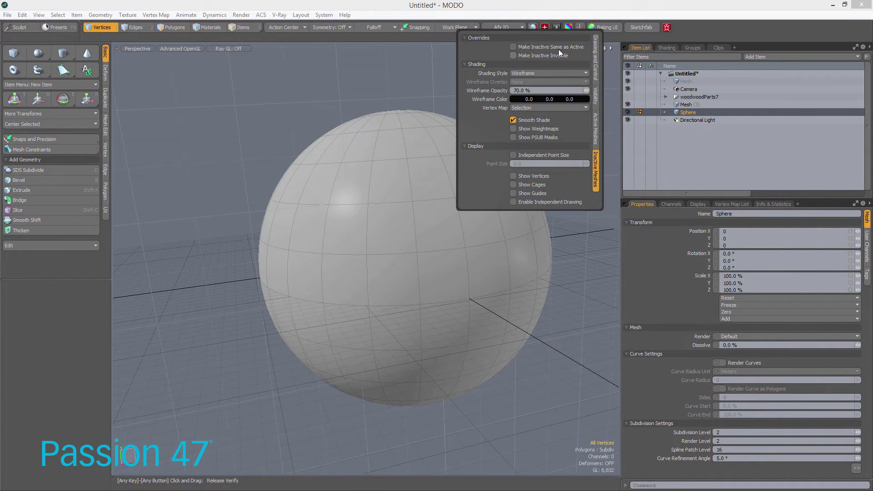
left_click(559, 73)
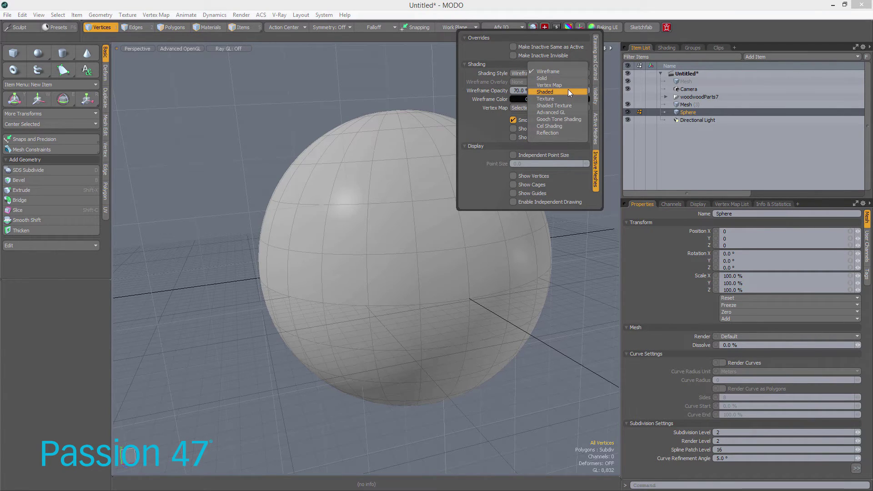
left_click(564, 91)
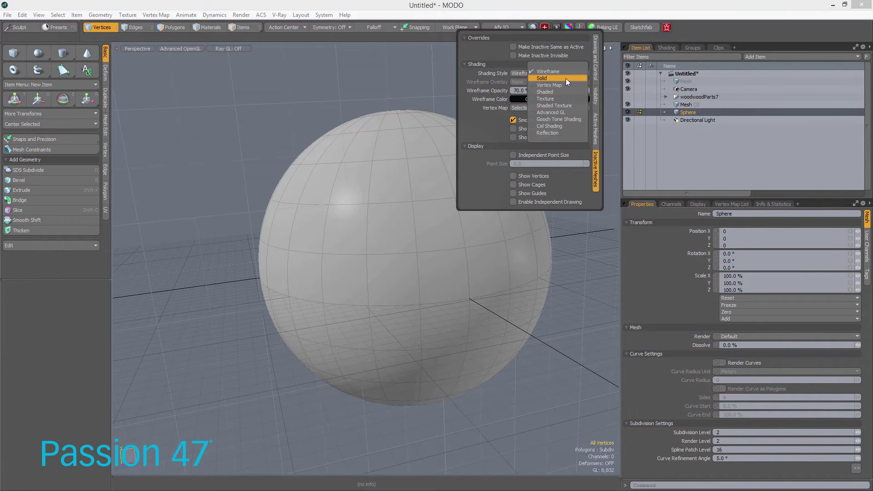
left_click(686, 104)
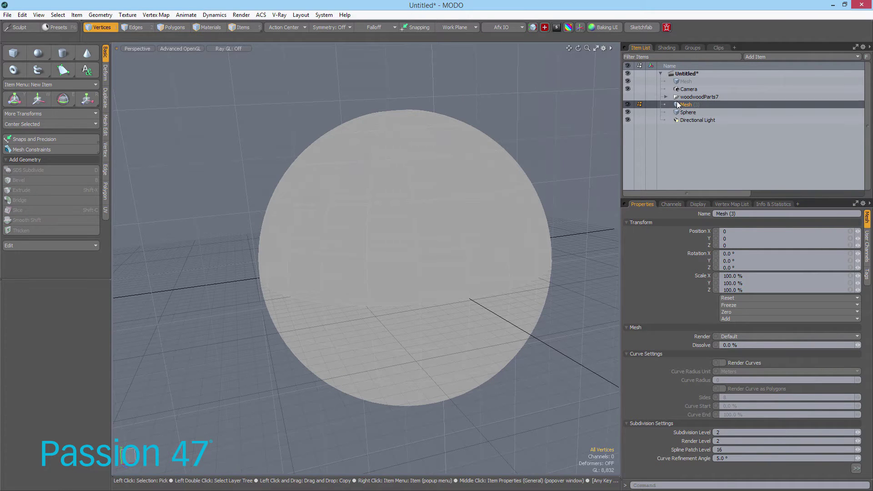
mouse_move(409, 263)
left_mouse_down("alt")
mouse_move(438, 217)
mouse_move(429, 242)
left_mouse_up("alt")
key("1")
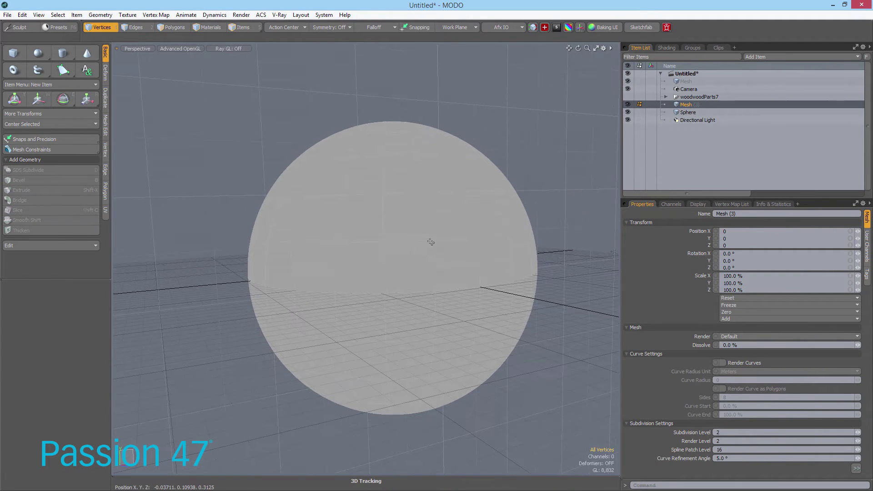
Step: Turn off the display of the work plane and the grid in the 3D viewport
key("o")
left_click(509, 182)
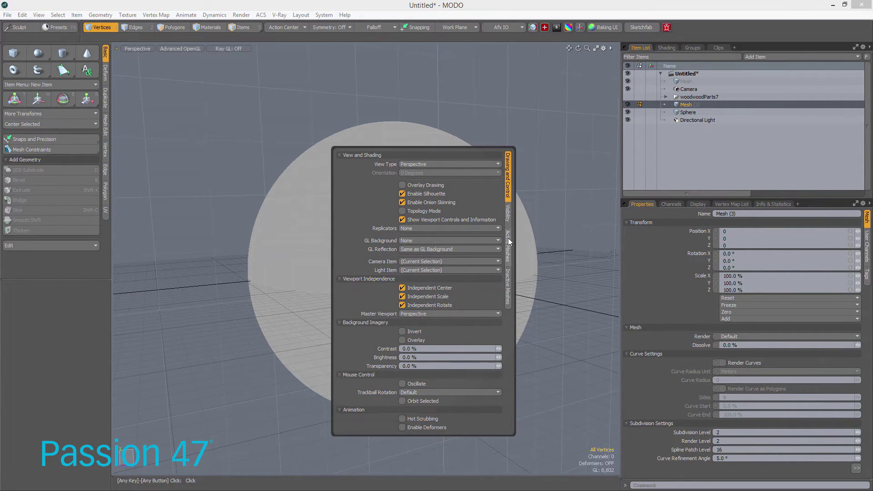
left_click(509, 220)
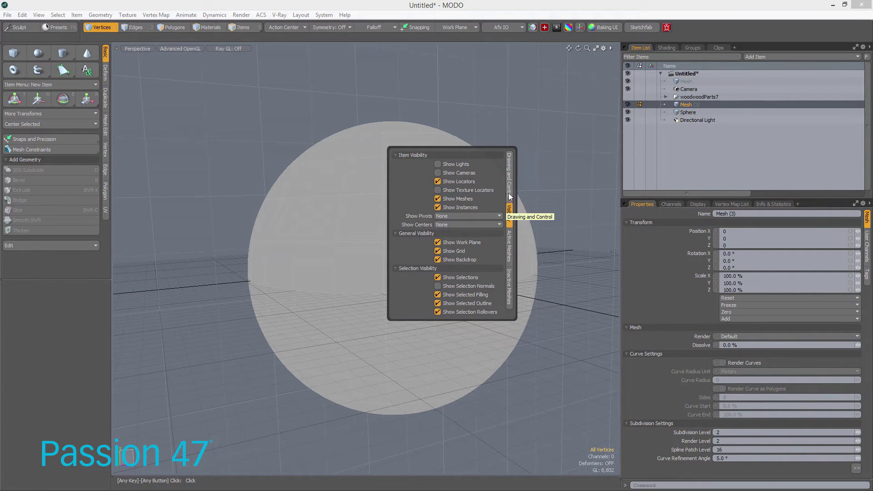
left_click(470, 243)
left_click(457, 251)
mouse_move(435, 258)
left_mouse_down("alt")
mouse_move(444, 284)
mouse_move(433, 248)
left_mouse_up("alt")
mouse_move(433, 248)
left_mouse_down("ctrl+alt")
mouse_move(447, 244)
mouse_move(402, 205)
mouse_move(474, 216)
mouse_move(432, 255)
left_mouse_up("ctrl+alt")
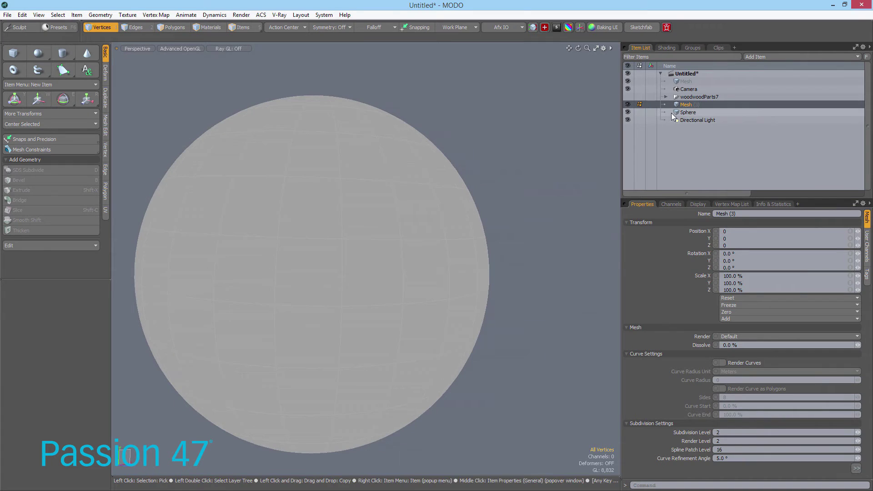
Step: Make the Sphere item active to examine its shading, and return to the copied-vertices mesh to examine it over the sphere
left_click(689, 112)
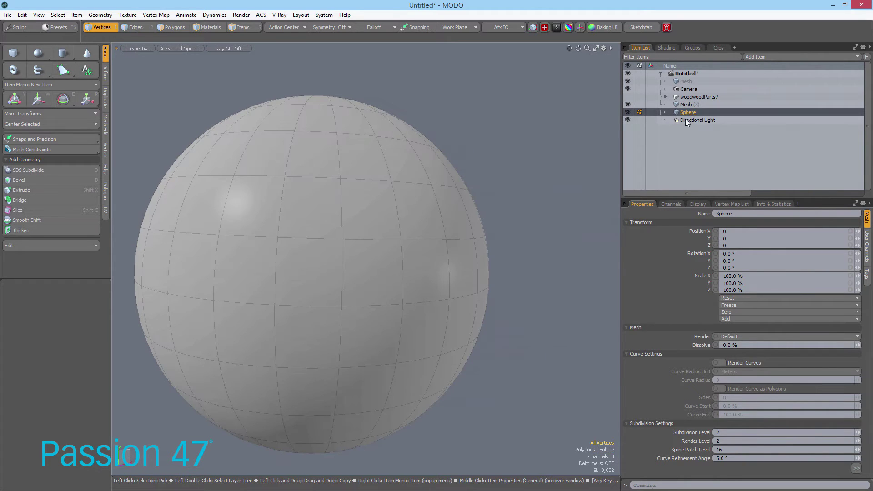
left_click_drag(604, 137, 661, 118, "alt")
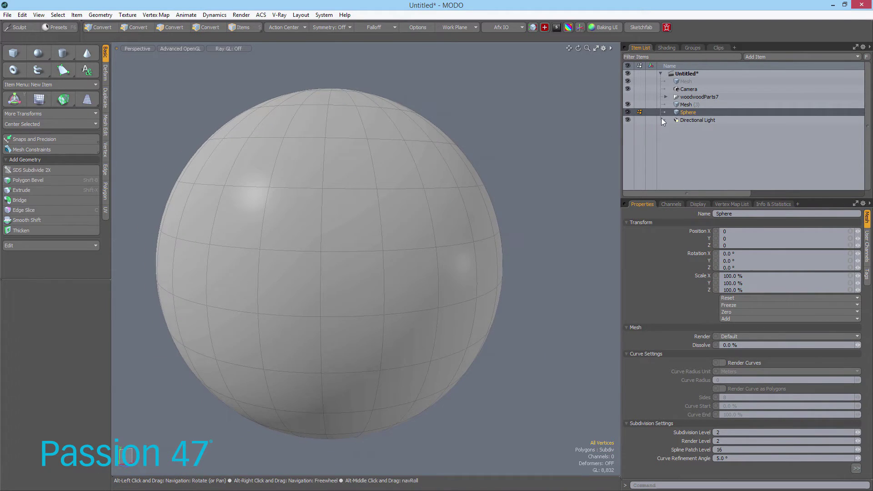
left_click(695, 106)
left_click_drag(501, 166, 510, 127, "alt")
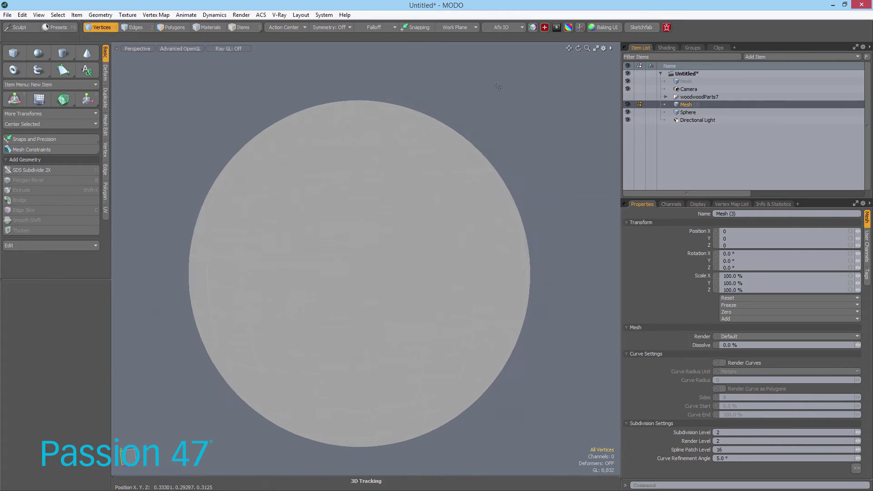
left_click_drag(289, 306, 334, 214, "alt")
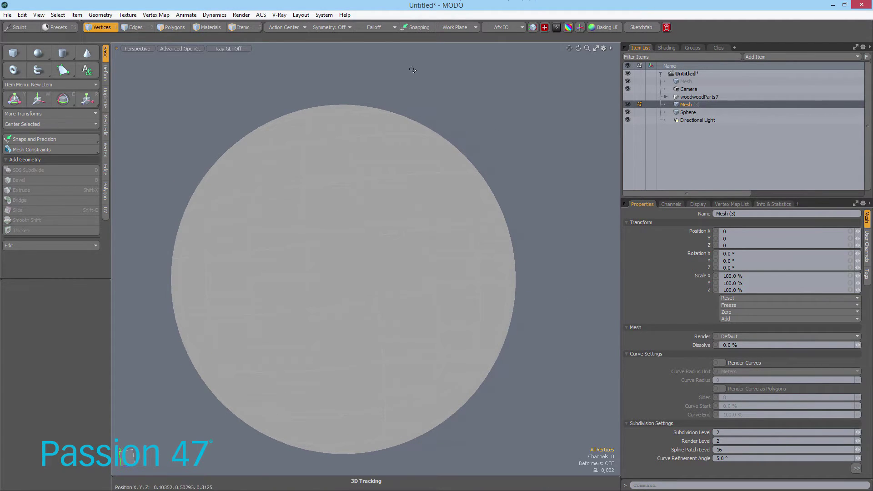
mouse_move(403, 189)
left_mouse_down("alt")
mouse_move(468, 185)
mouse_move(491, 210)
mouse_move(475, 244)
mouse_move(440, 255)
mouse_move(444, 168)
left_mouse_up("alt")
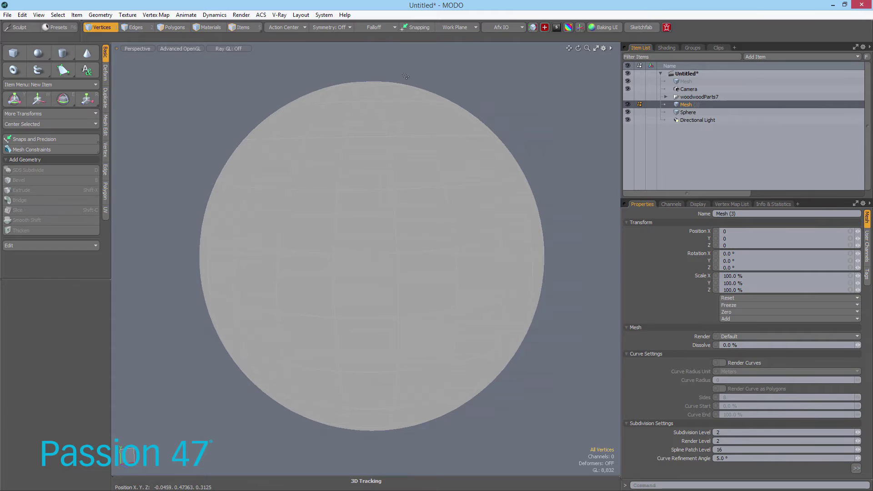
Step: Try a lasso selection of the copied vertices across the sphere's upper part, and clear the selection
right_click_drag(442, 67, 245, 259)
mouse_move(385, 153)
left_mouse_down("alt")
mouse_move(317, 166)
mouse_move(302, 152)
mouse_move(335, 129)
mouse_move(341, 109)
left_mouse_up("alt")
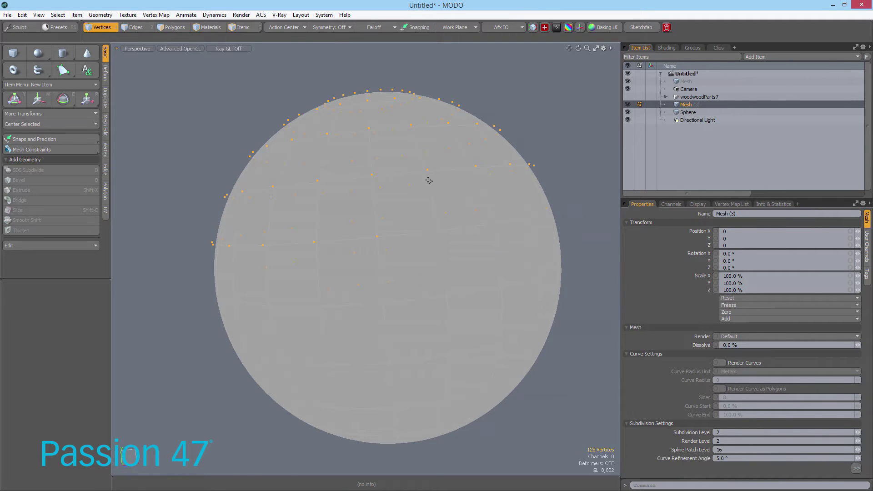
left_click_drag(215, 166, 214, 159, "alt")
left_click(214, 158)
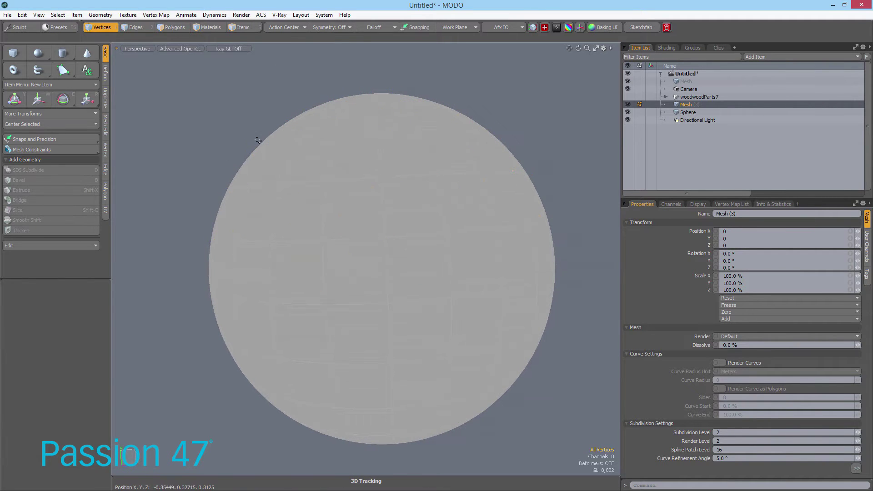
Step: Lasso-select the copied vertices around the upper part of the sphere from a slightly rotated view
left_click_drag(381, 124, 375, 108, "alt")
mouse_move(430, 67)
right_mouse_down()
mouse_move(364, 62)
mouse_move(267, 259)
mouse_move(566, 189)
mouse_move(432, 68)
right_mouse_up()
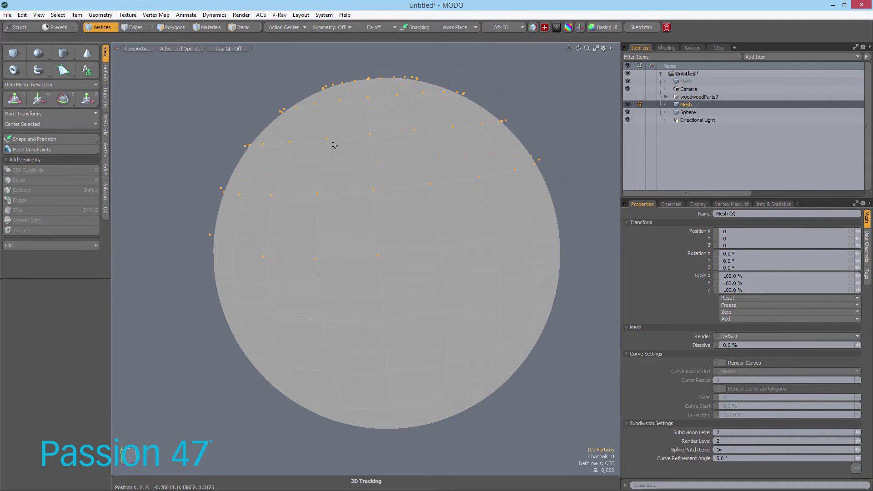